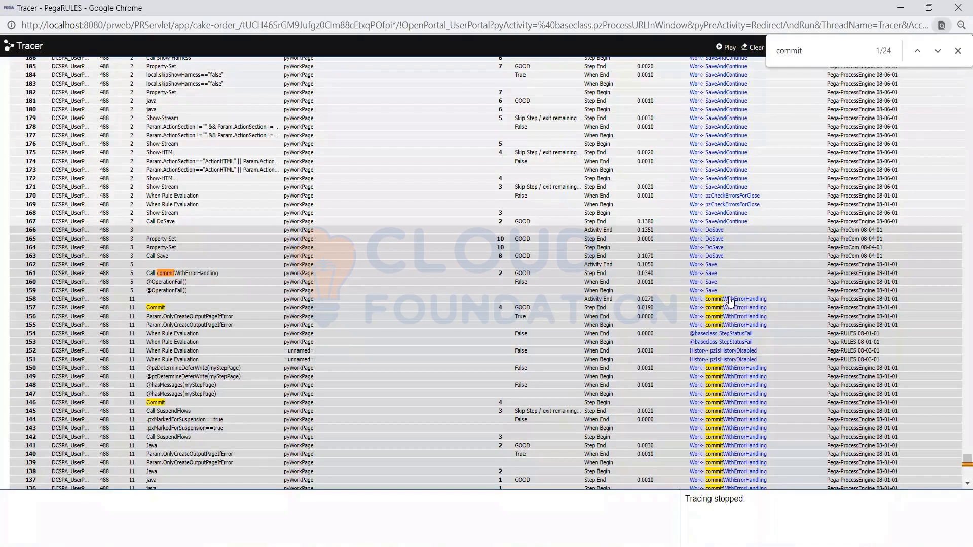
# Step: Open the commitWithErrorHandling activity from the trace and expand its first Java step in Dev Studio to examine the code
pyautogui.click(730, 301)
pyautogui.moveTo(654, 543)
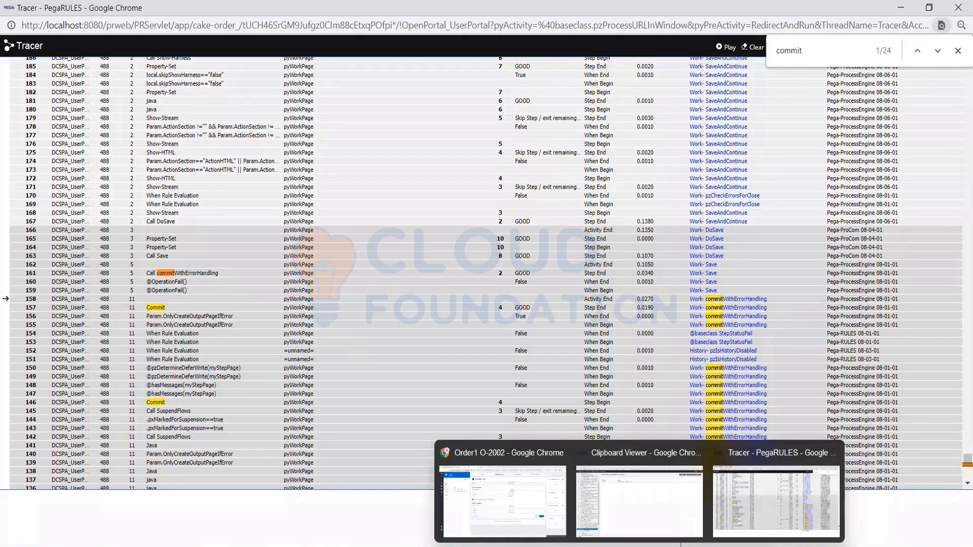
pyautogui.click(518, 510)
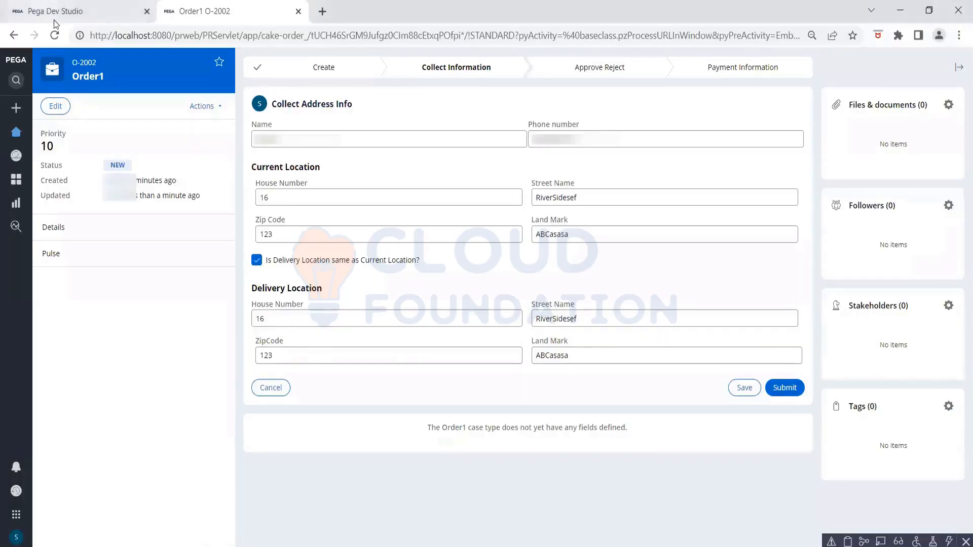
pyautogui.click(54, 18)
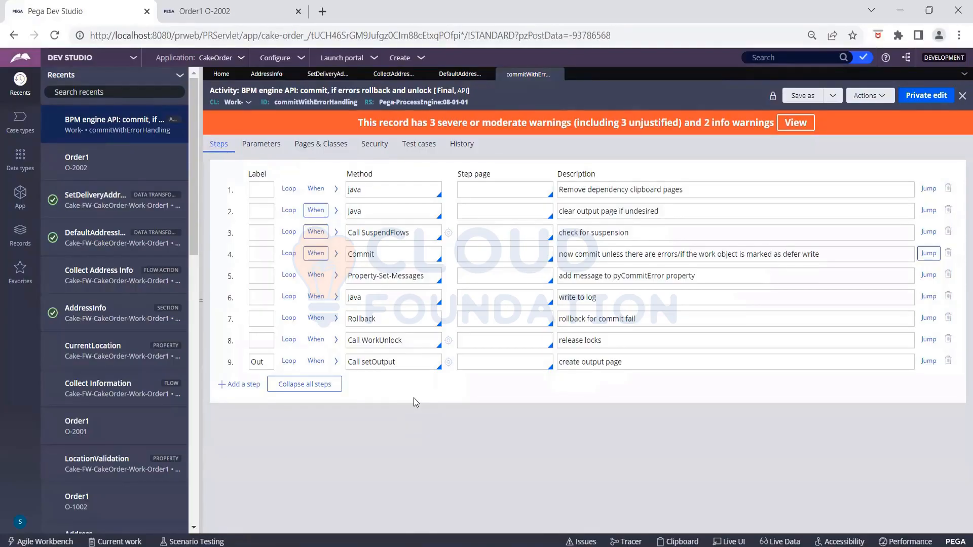
pyautogui.click(335, 191)
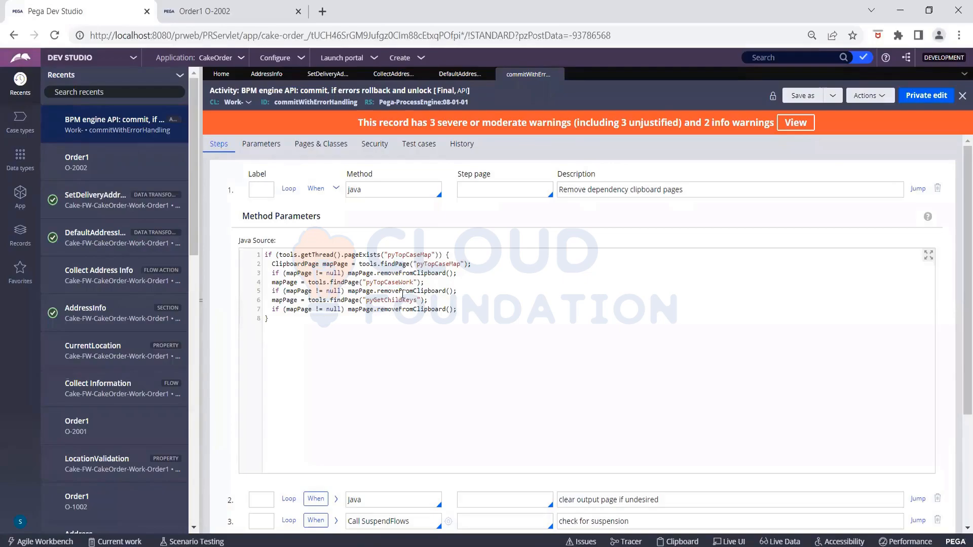
# Step: Return to the AddressInfo section and submit the cell properties of its .LocationValidation checkbox
pyautogui.click(224, 9)
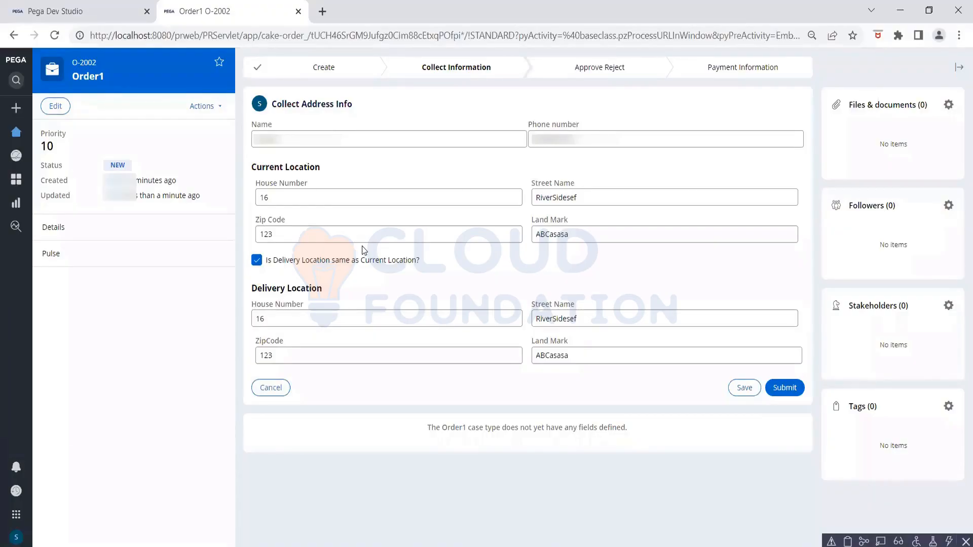
pyautogui.click(79, 12)
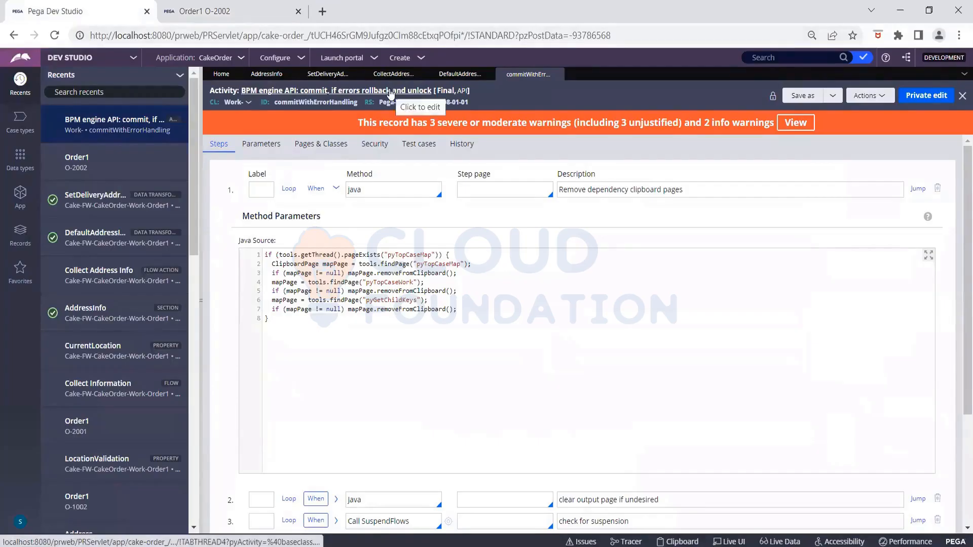
pyautogui.click(448, 75)
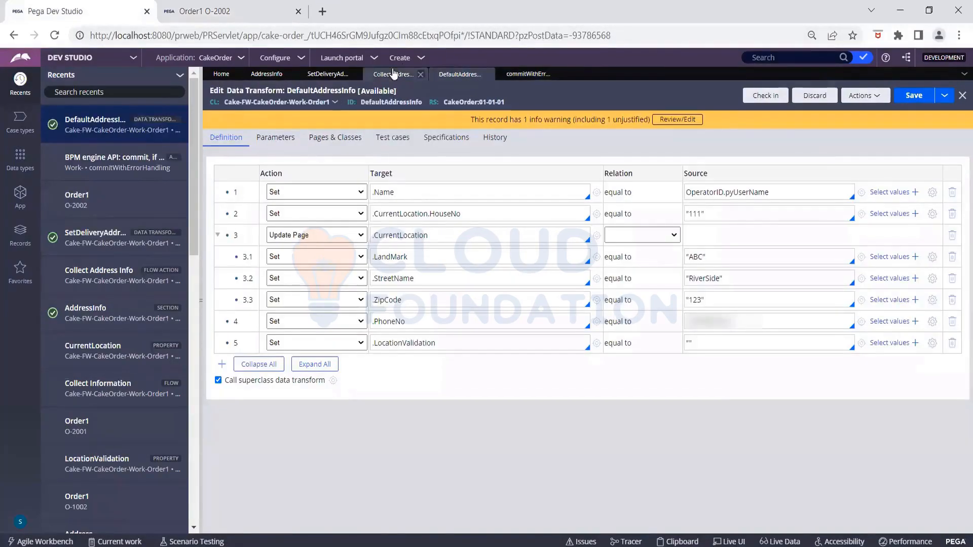
pyautogui.click(394, 74)
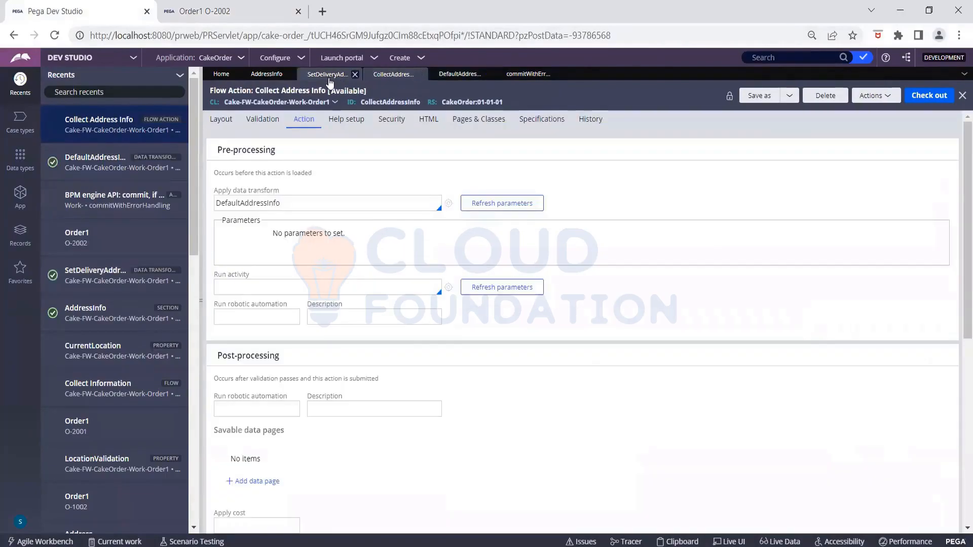
pyautogui.click(267, 74)
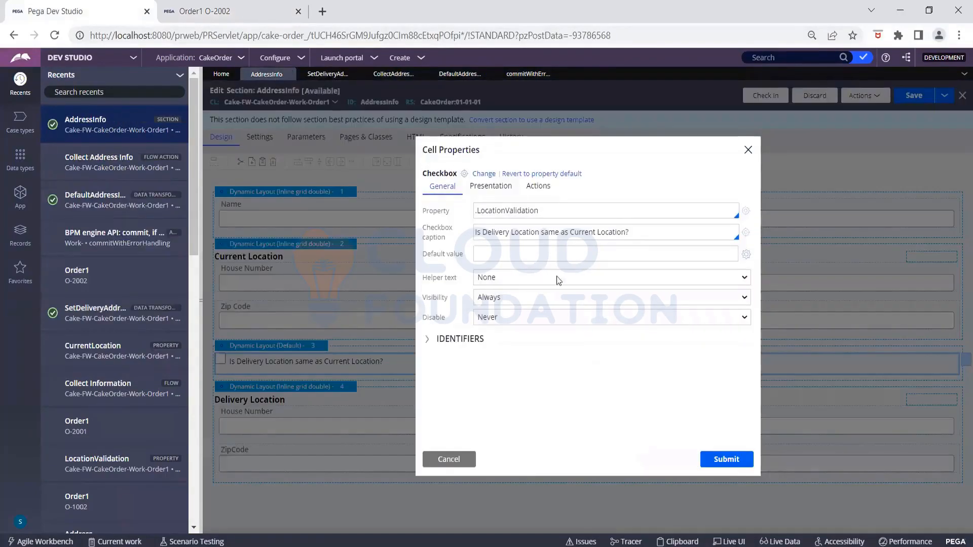
pyautogui.click(714, 459)
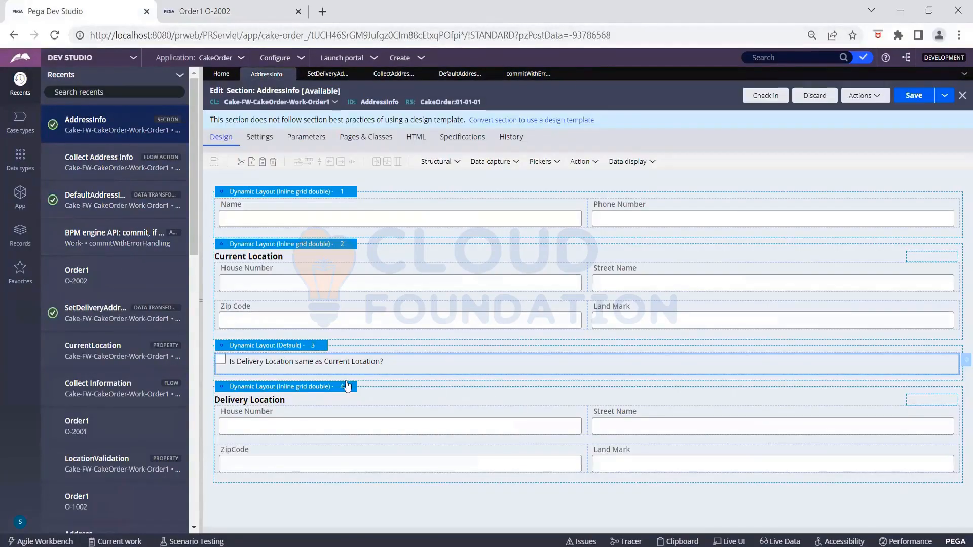
# Step: Set the visibility of the Delivery Location dynamic layout to Condition (expression)
pyautogui.click(353, 388)
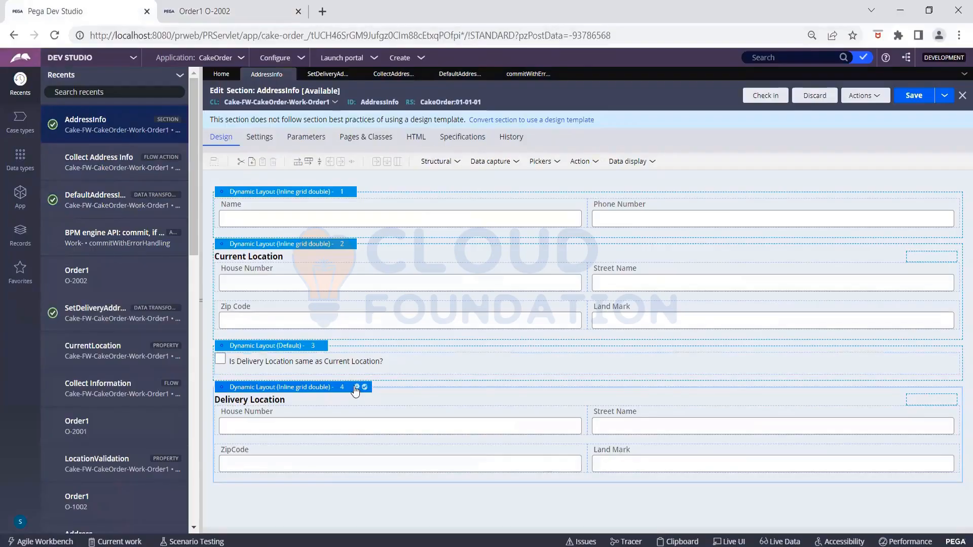
pyautogui.click(357, 387)
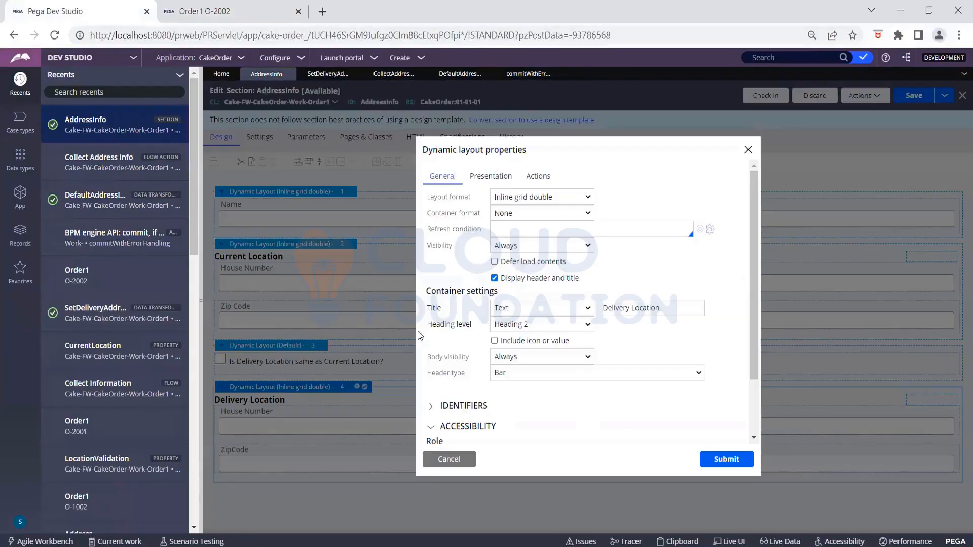
pyautogui.click(520, 244)
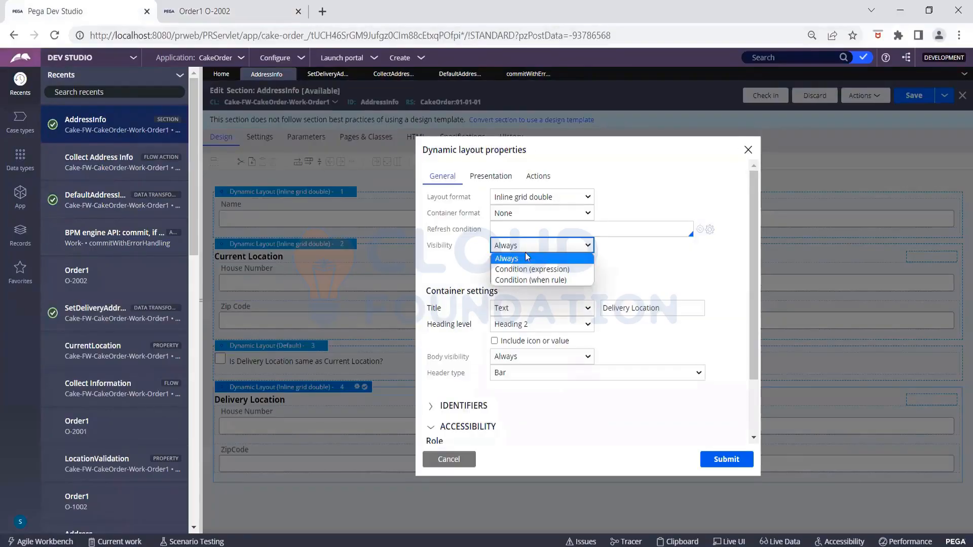
pyautogui.click(532, 281)
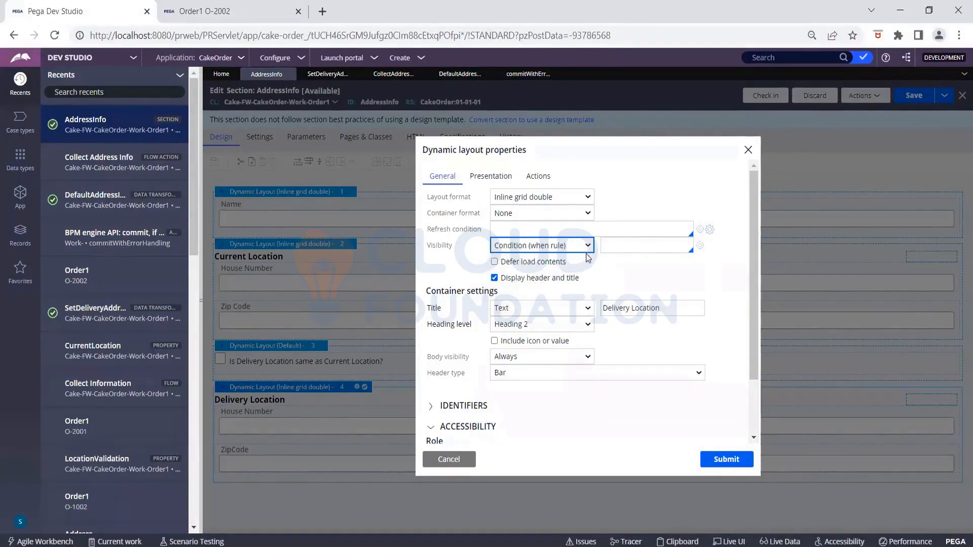
pyautogui.click(626, 246)
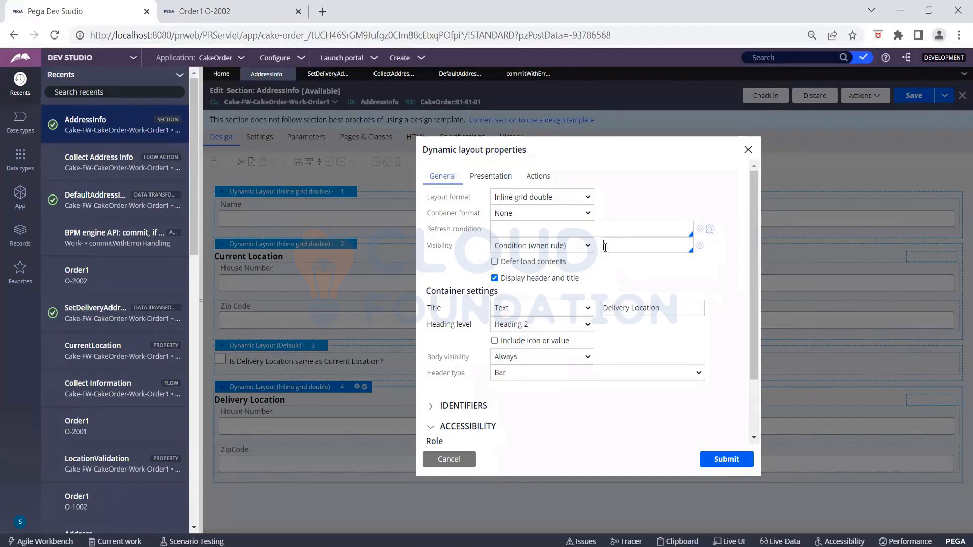
pyautogui.click(588, 246)
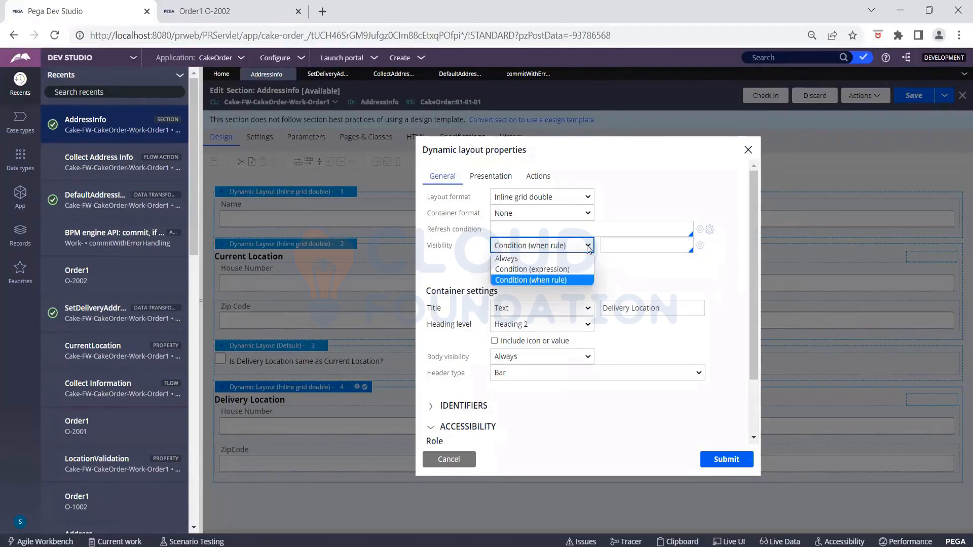
pyautogui.click(566, 270)
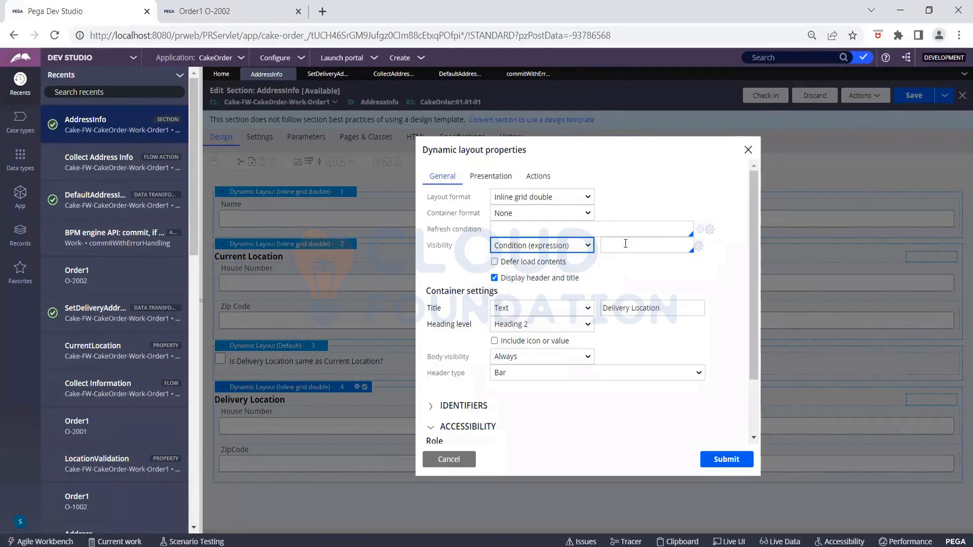
# Step: Enter the .LocationValidation property as the Delivery Location layout's visibility expression
pyautogui.click(625, 243)
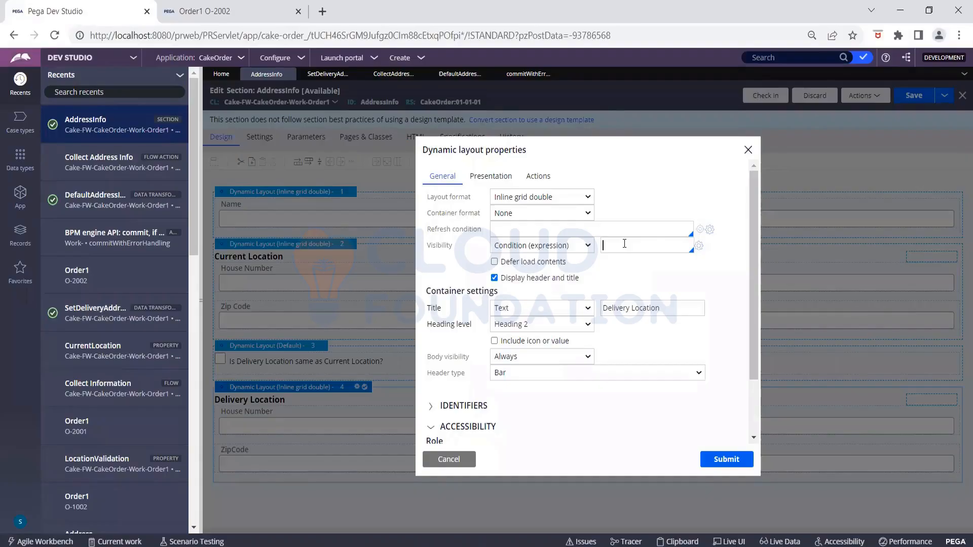
pyautogui.write('(')
pyautogui.click(624, 244)
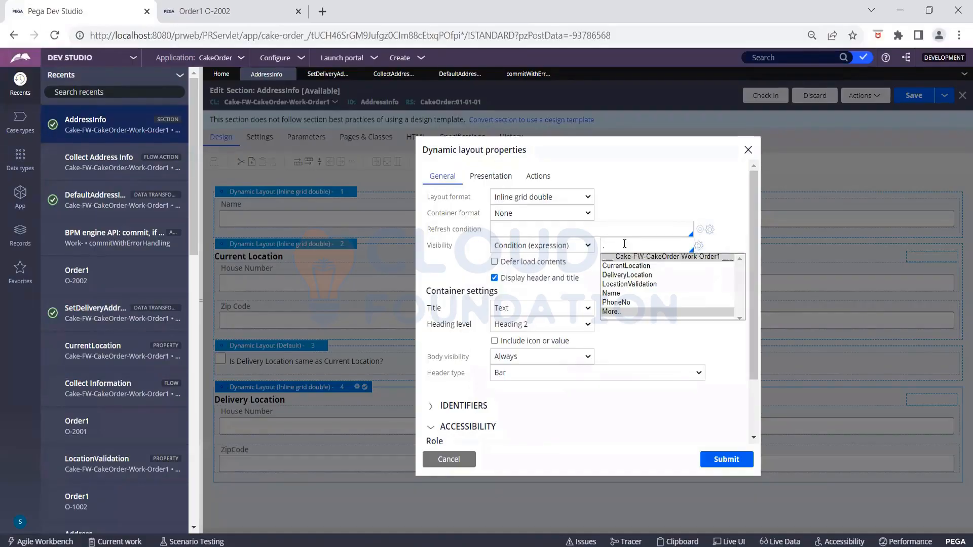
pyautogui.write('.')
pyautogui.click(648, 284)
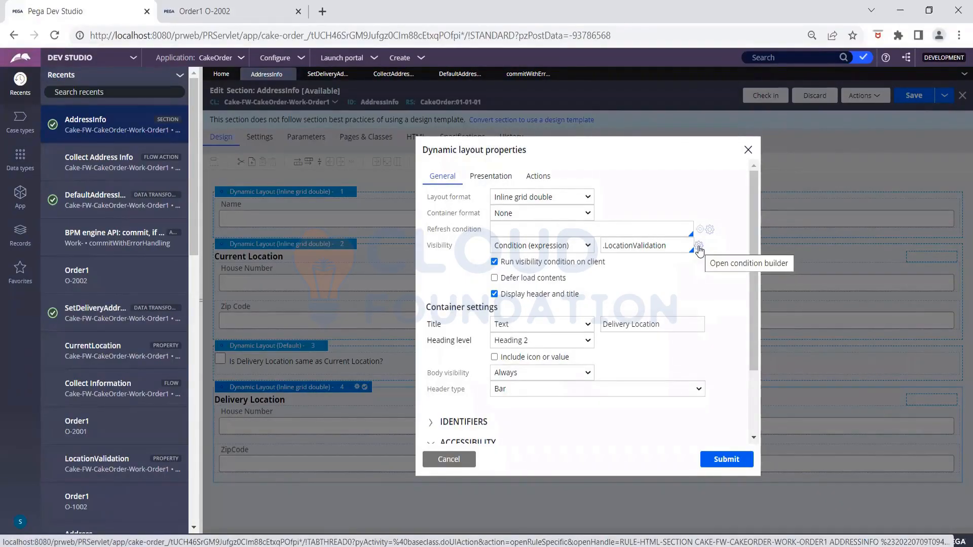
pyautogui.click(699, 248)
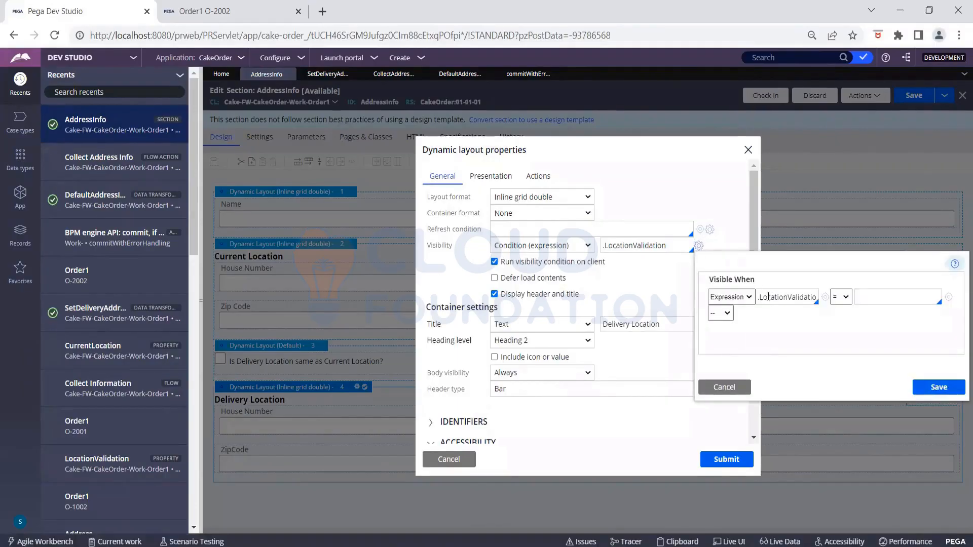
pyautogui.click(843, 298)
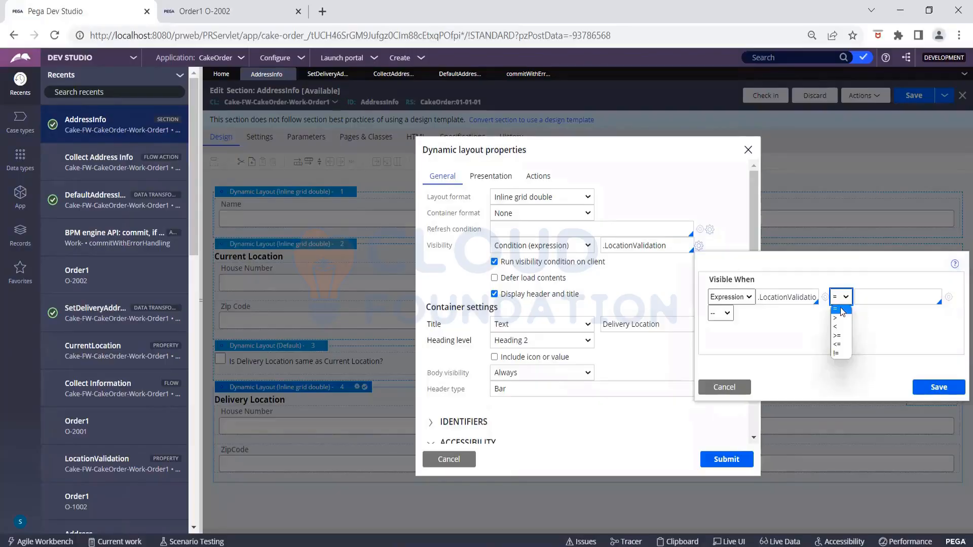
pyautogui.click(729, 387)
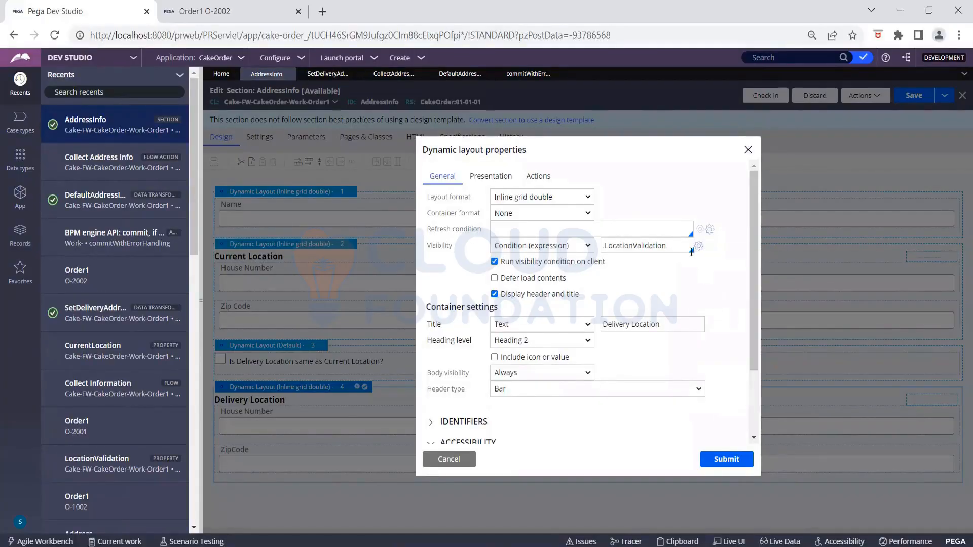
# Step: Complete the visibility expression as .LocationValidation!= "true" and submit the Delivery Location layout properties
pyautogui.click(673, 248)
pyautogui.write('!=""')
pyautogui.press('BackSpace')
pyautogui.press('BackSpace')
pyautogui.write('true')
pyautogui.write('"')
pyautogui.press('Left')
pyautogui.press('Left')
pyautogui.press('Left')
pyautogui.press('Left')
pyautogui.press('Left')
pyautogui.write('"')
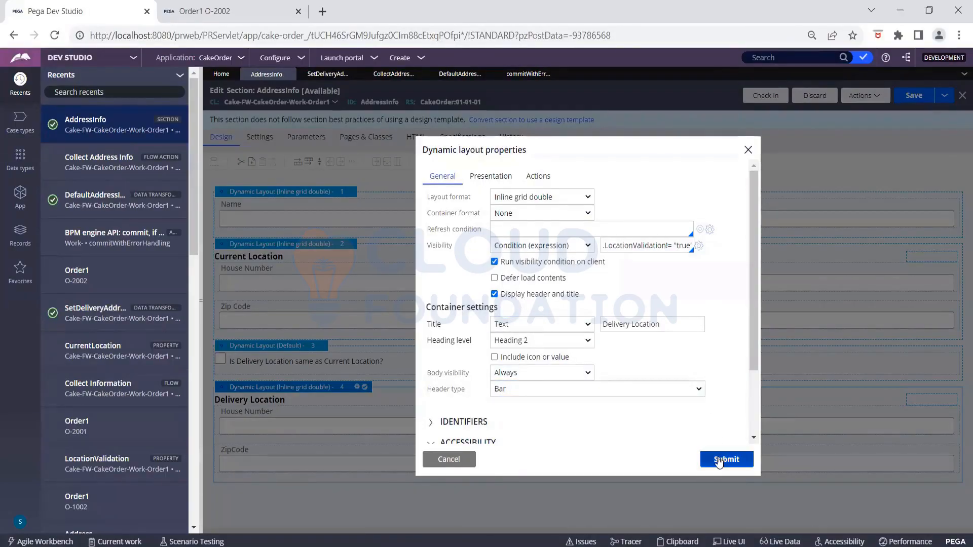
pyautogui.click(719, 460)
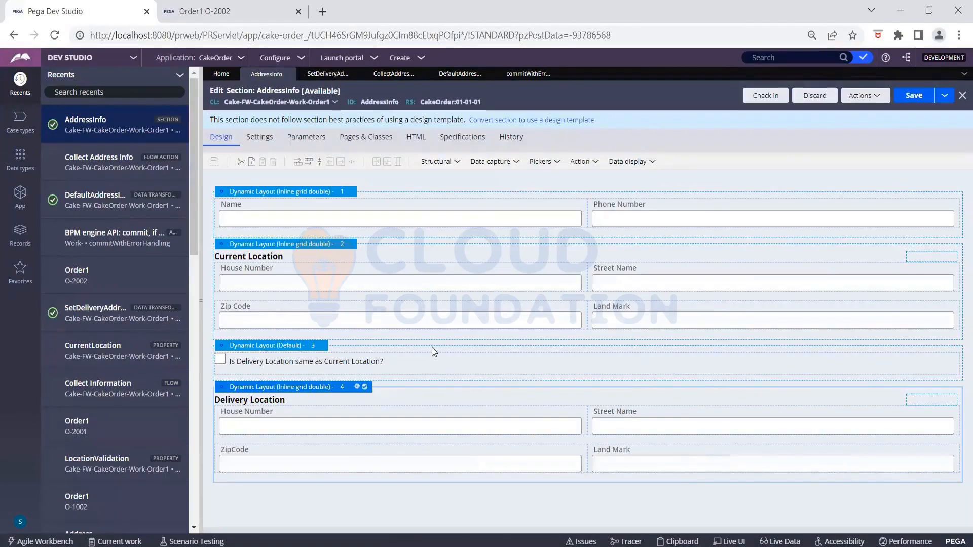
# Step: Review the Delivery Location layout's visibility condition in the condition builder, then save it and submit the layout properties
pyautogui.click(356, 387)
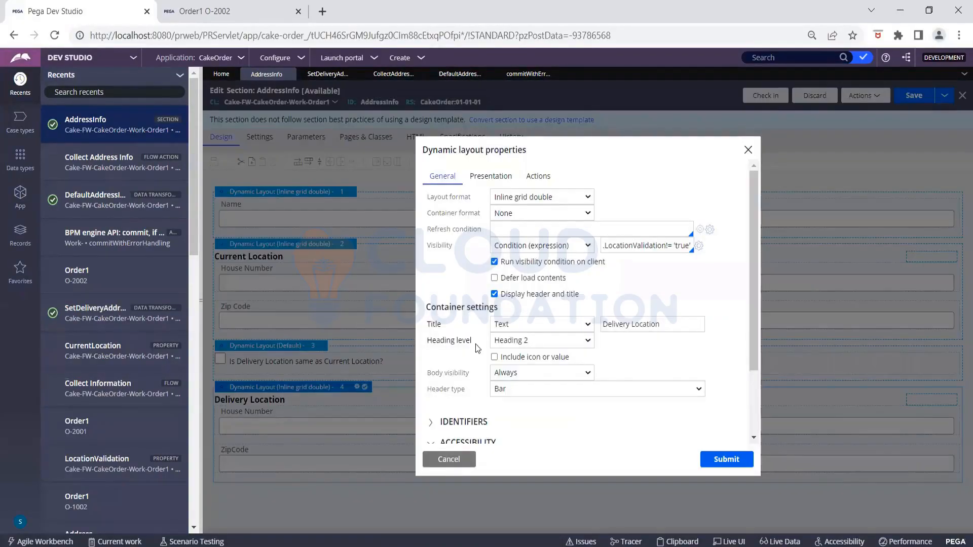
pyautogui.click(698, 249)
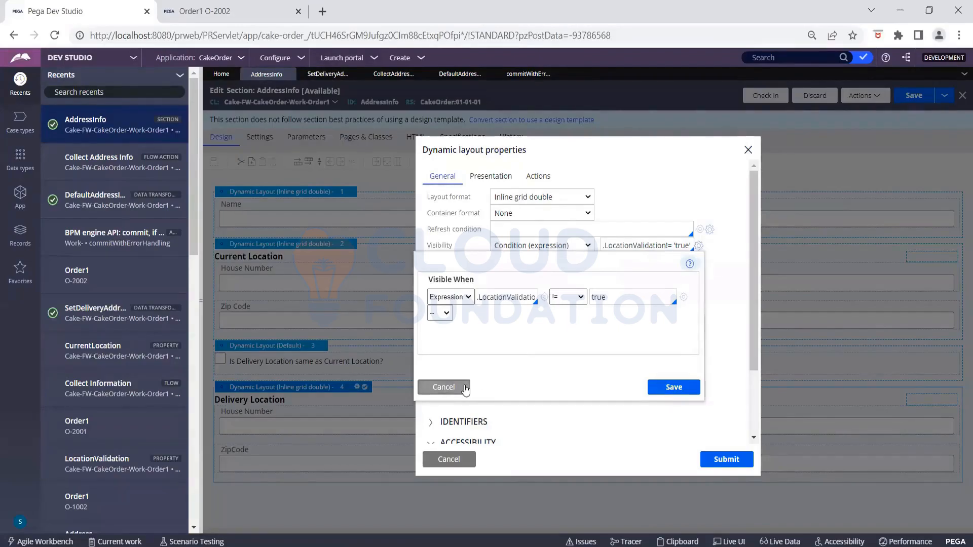
pyautogui.click(664, 388)
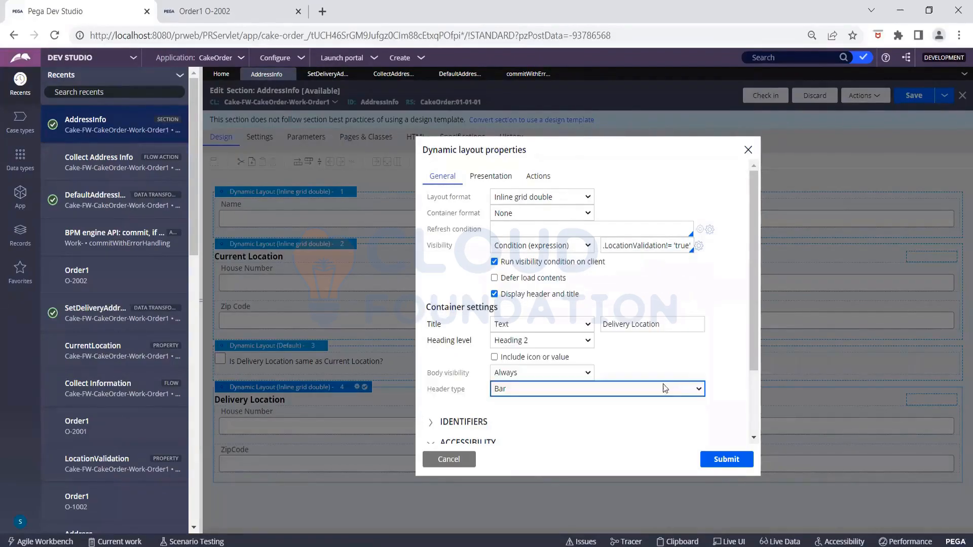
pyautogui.click(728, 455)
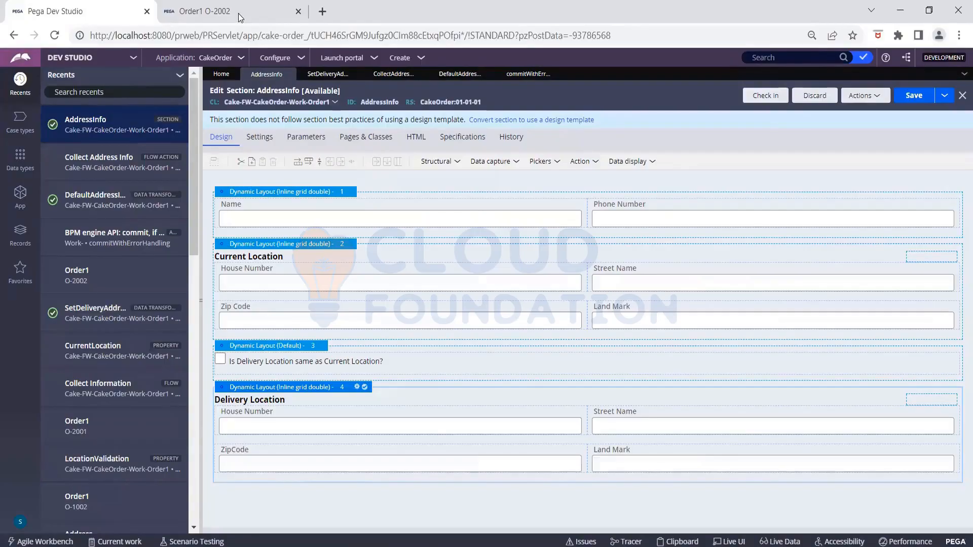
# Step: Refresh the Order1 case and reopen its Collect Address Info form
pyautogui.click(240, 15)
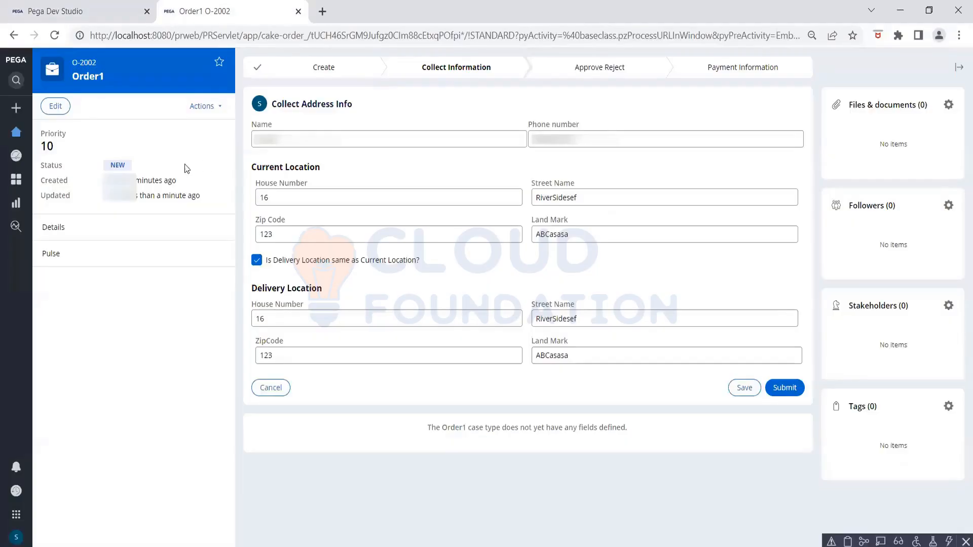
pyautogui.click(197, 108)
pyautogui.click(182, 207)
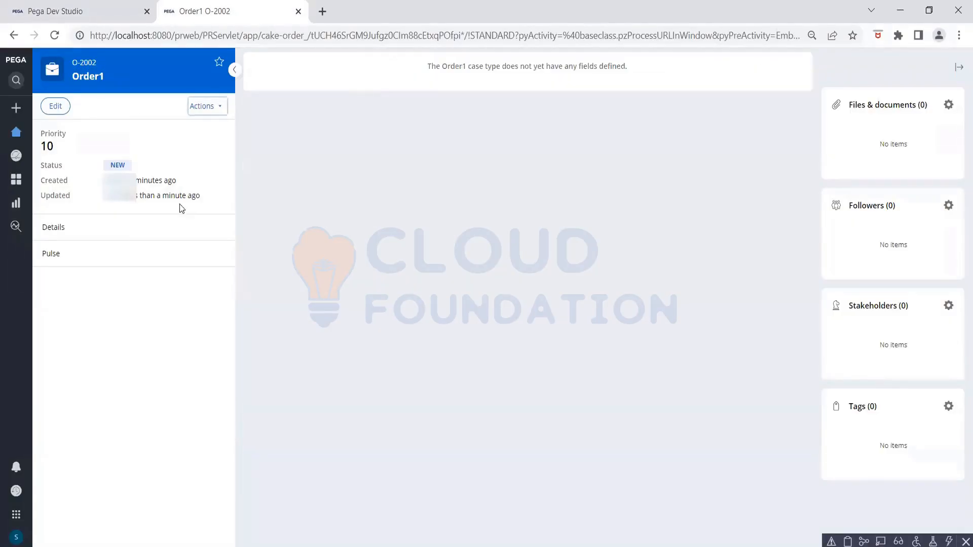
pyautogui.click(787, 128)
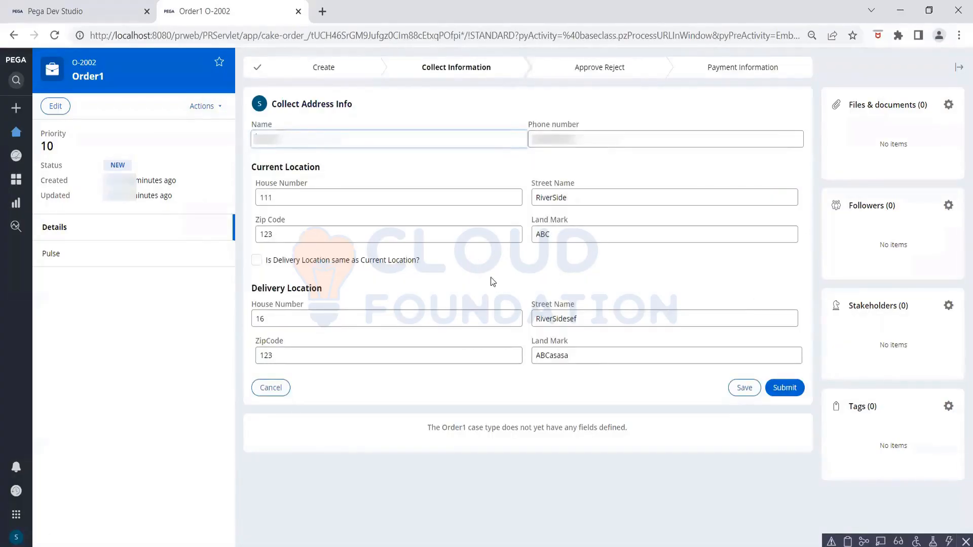
# Step: Test the Delivery Location visibility by selecting, clearing and reselecting "Is Delivery Location same as Current Location?"
pyautogui.click(256, 261)
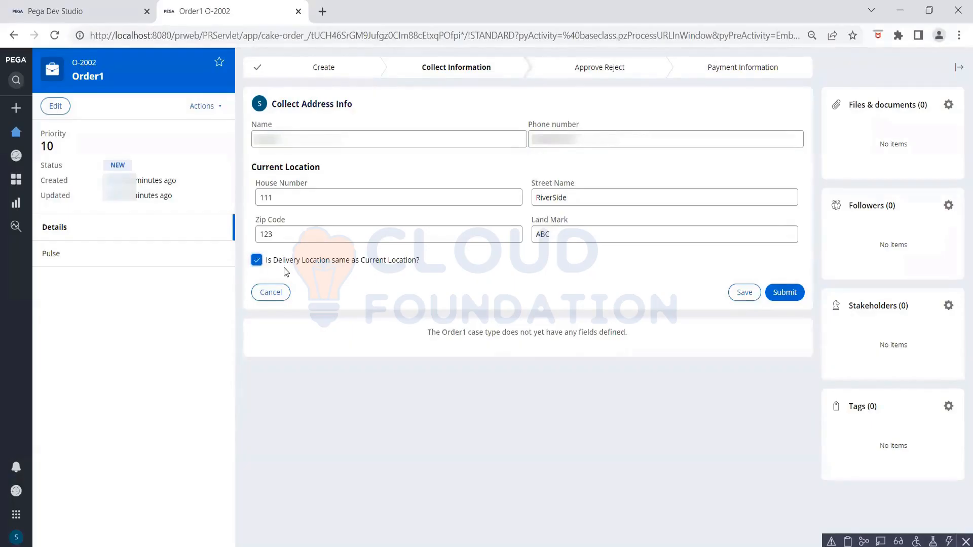
pyautogui.click(257, 261)
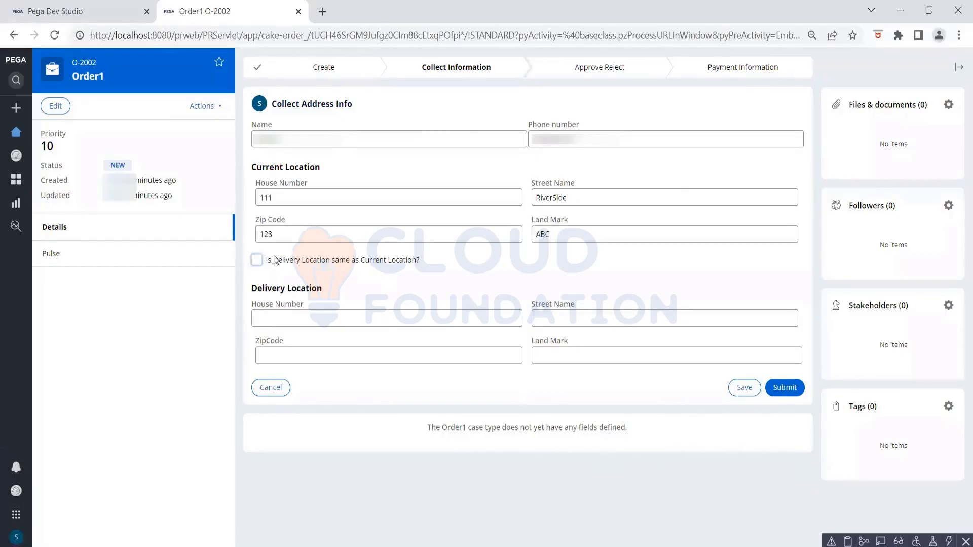
pyautogui.click(257, 260)
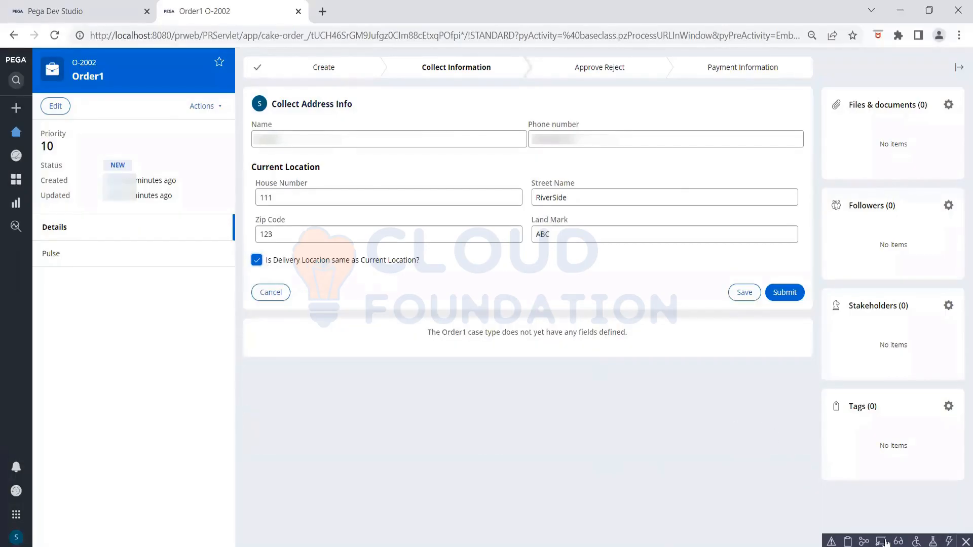
# Step: Open the clipboard for the Order1 case and examine the LocationValidation property and embedded pages of pyWorkPage
pyautogui.click(848, 541)
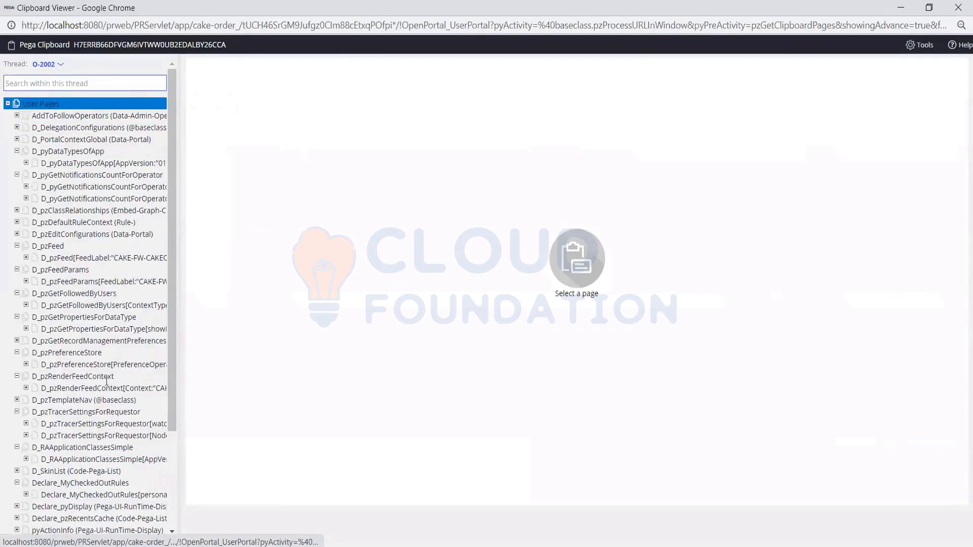
pyautogui.click(91, 151)
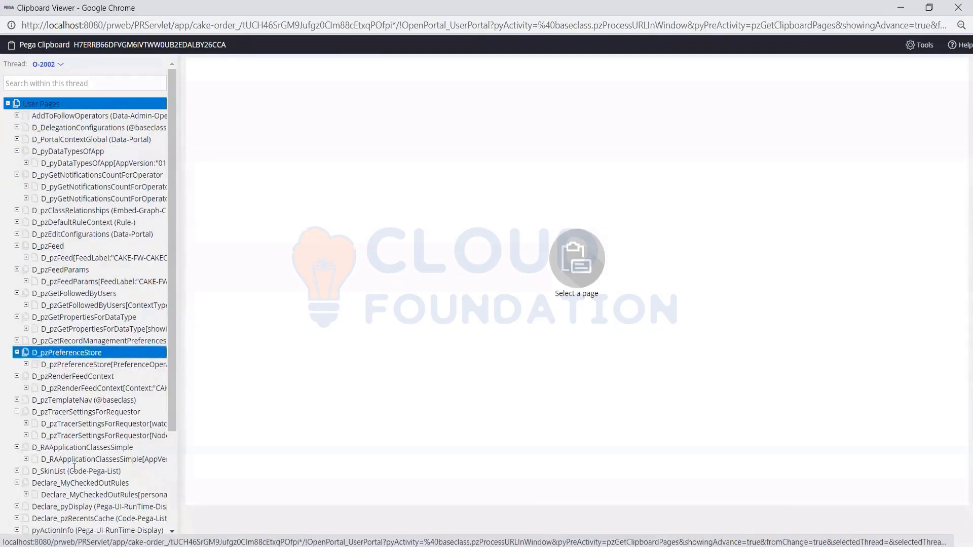
pyautogui.scroll(-3, 68, 460)
pyautogui.click(59, 463)
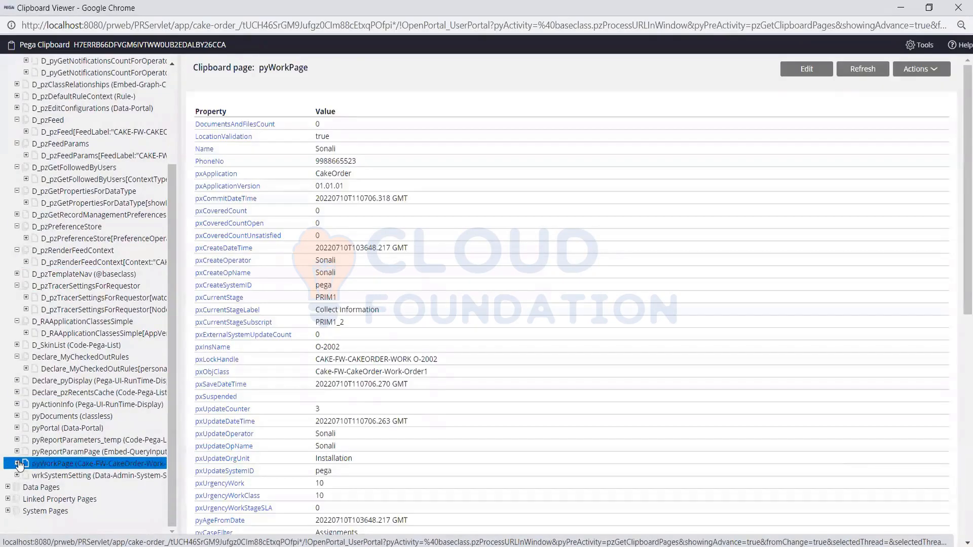
pyautogui.scroll(-3, 79, 445)
pyautogui.click(64, 380)
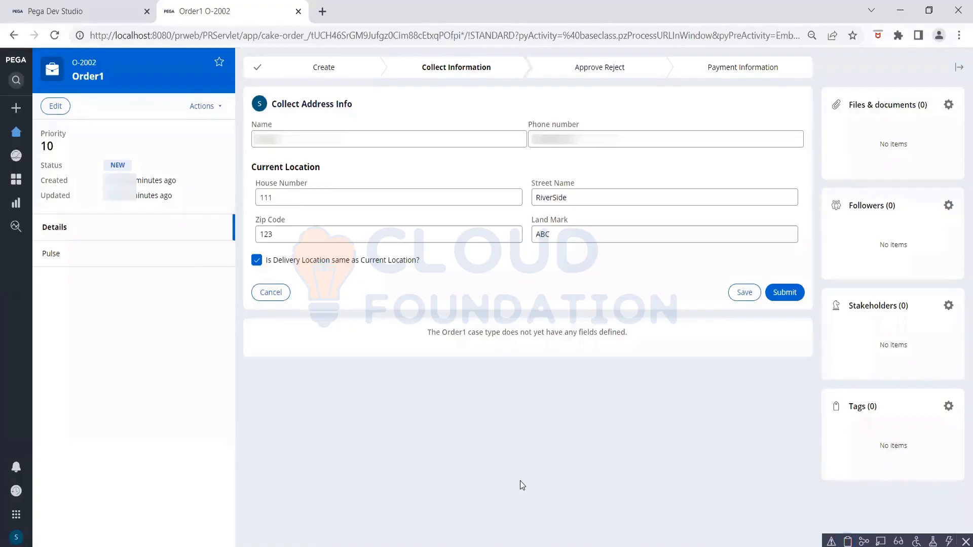
# Step: Clear "Is Delivery Location same as Current Location?" and reopen the clipboard to find pyWorkPage
pyautogui.click(256, 260)
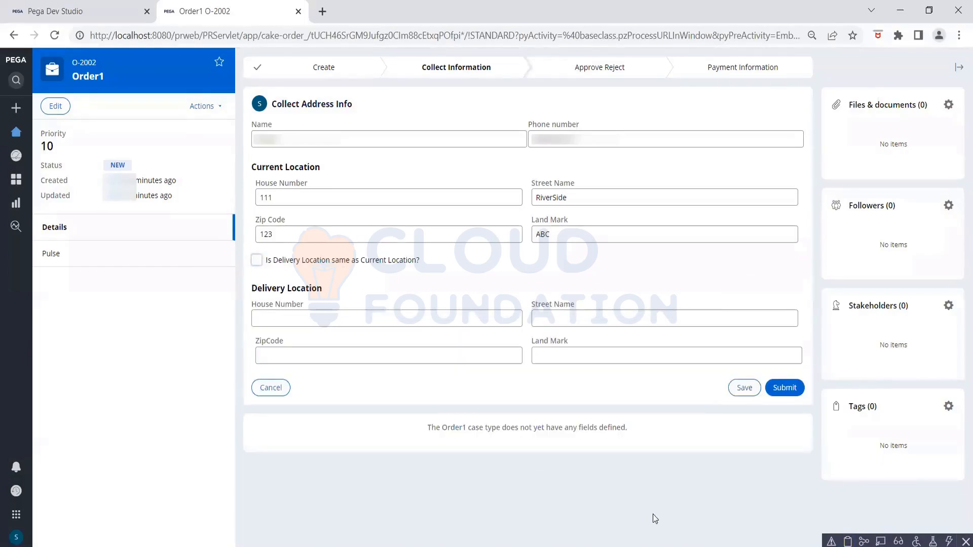
pyautogui.click(848, 541)
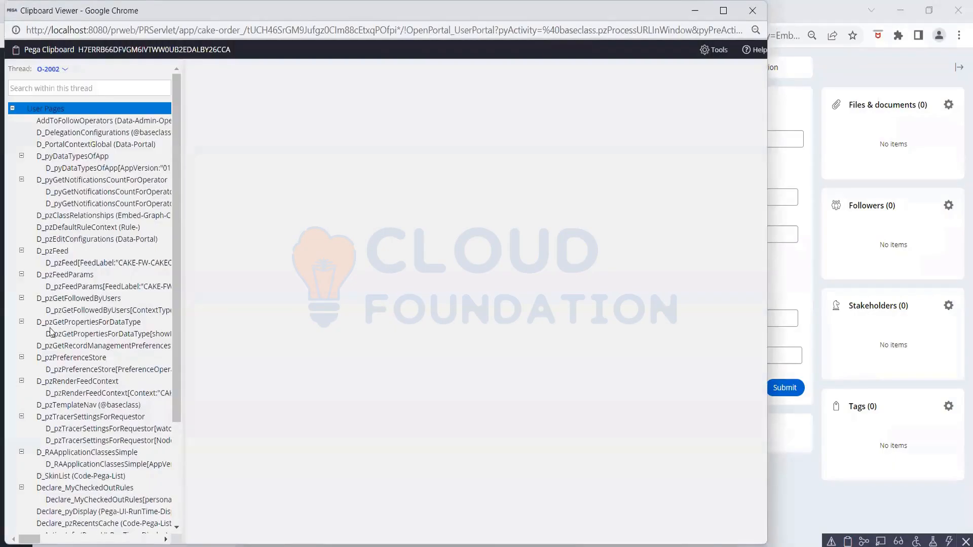
pyautogui.scroll(-3, 55, 456)
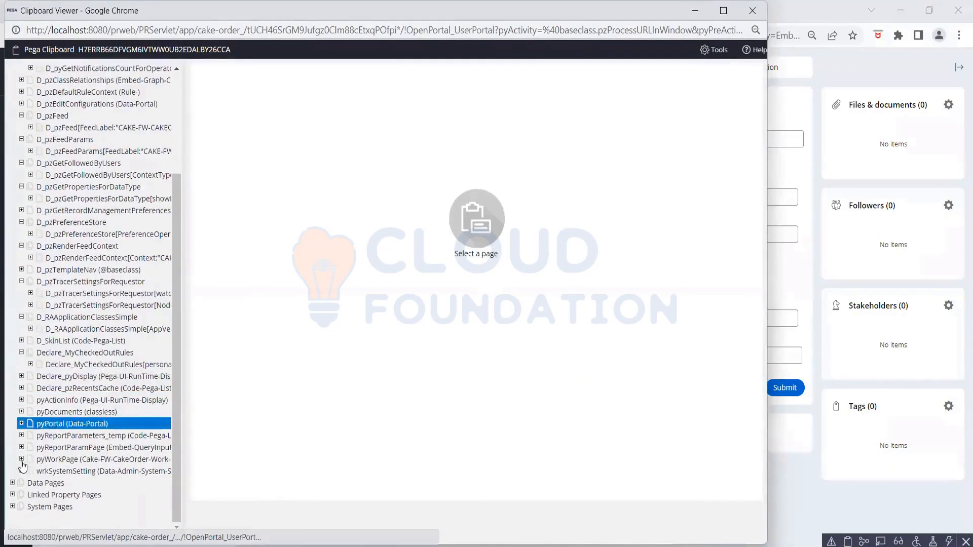